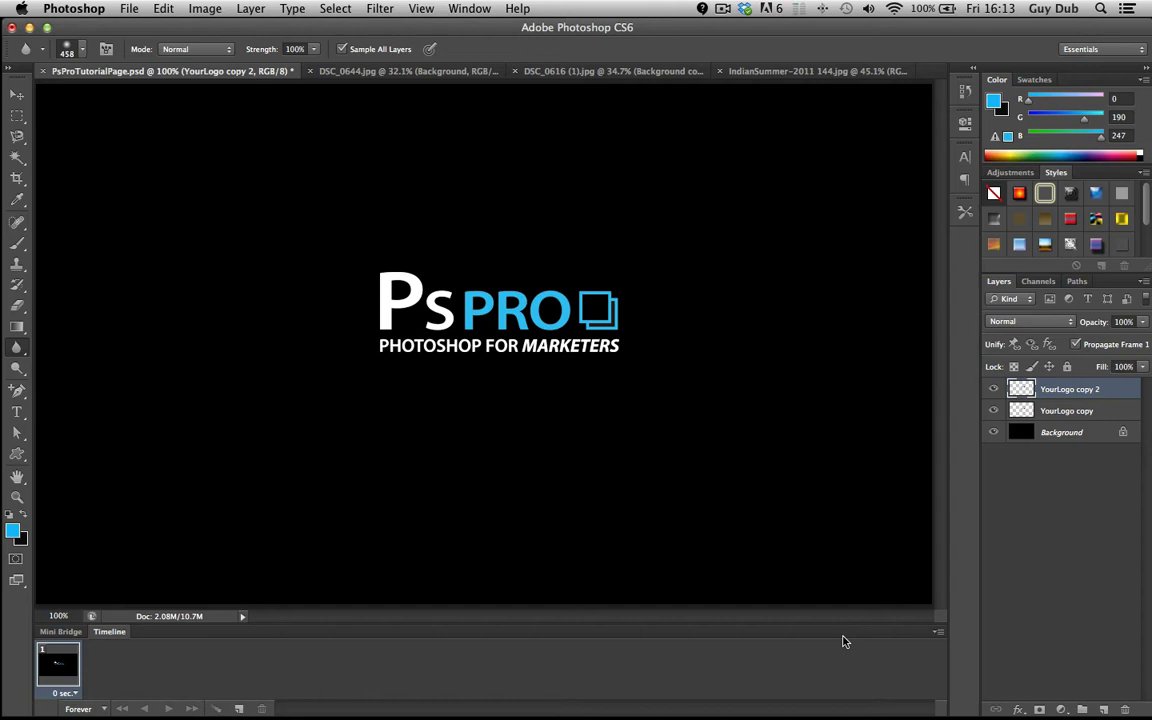
Switch to the IndianSummer-2011 144.jpg photo and zoom in to examine the sea and the ground.
click(764, 71)
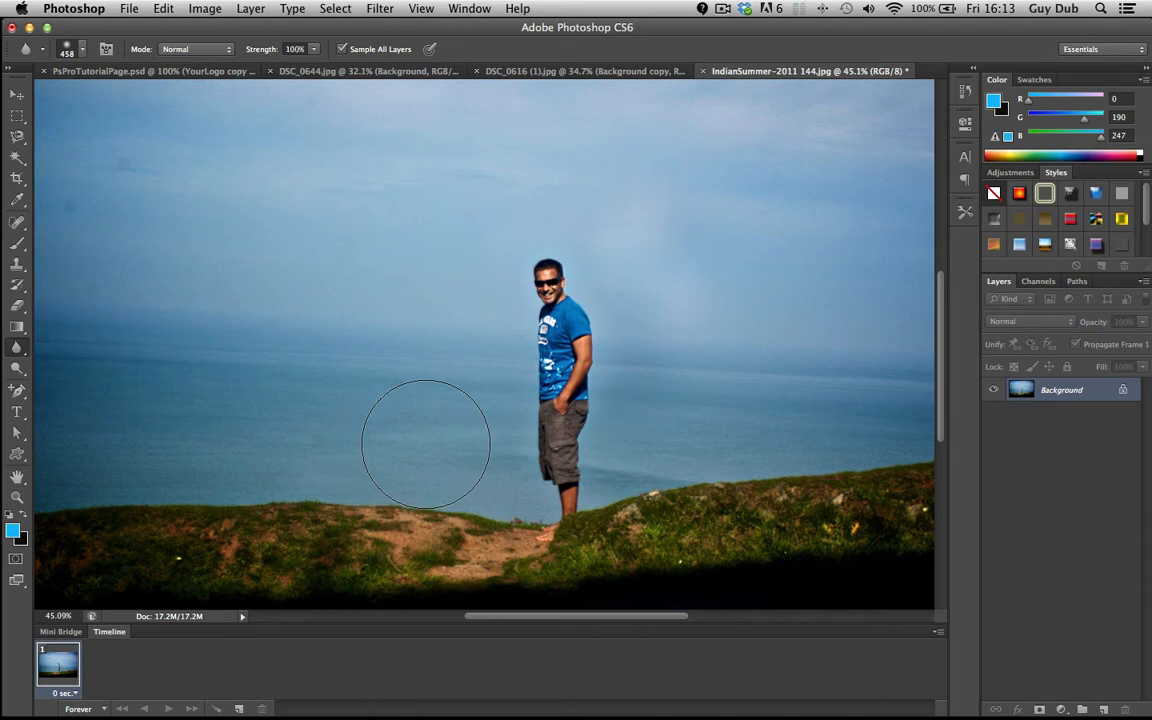
scroll(426, 444, up, 10)
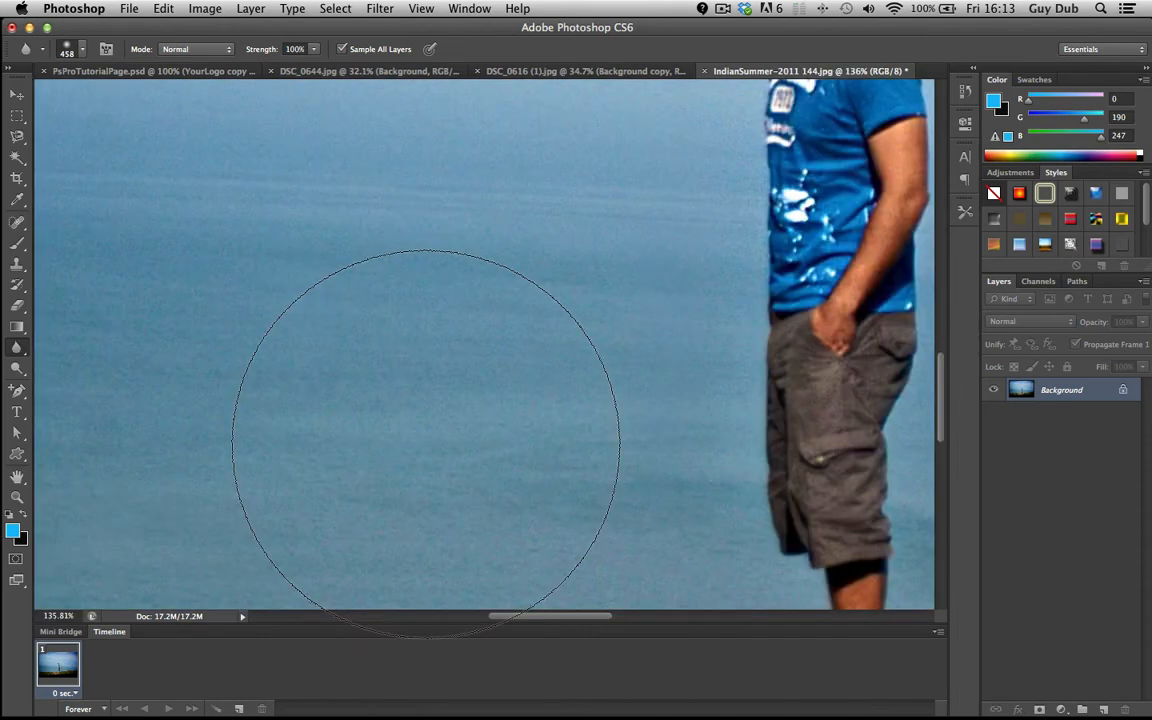
scroll(426, 444, down, 5)
scroll(426, 444, down, 3)
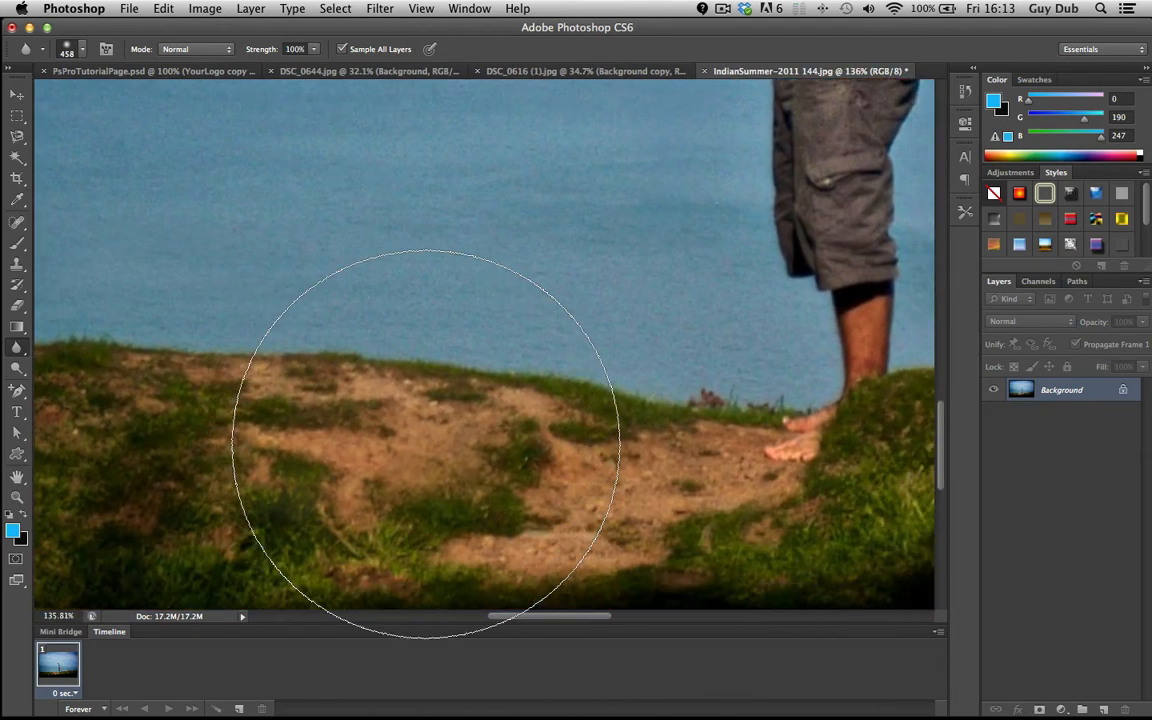
scroll(345, 477, down, 5)
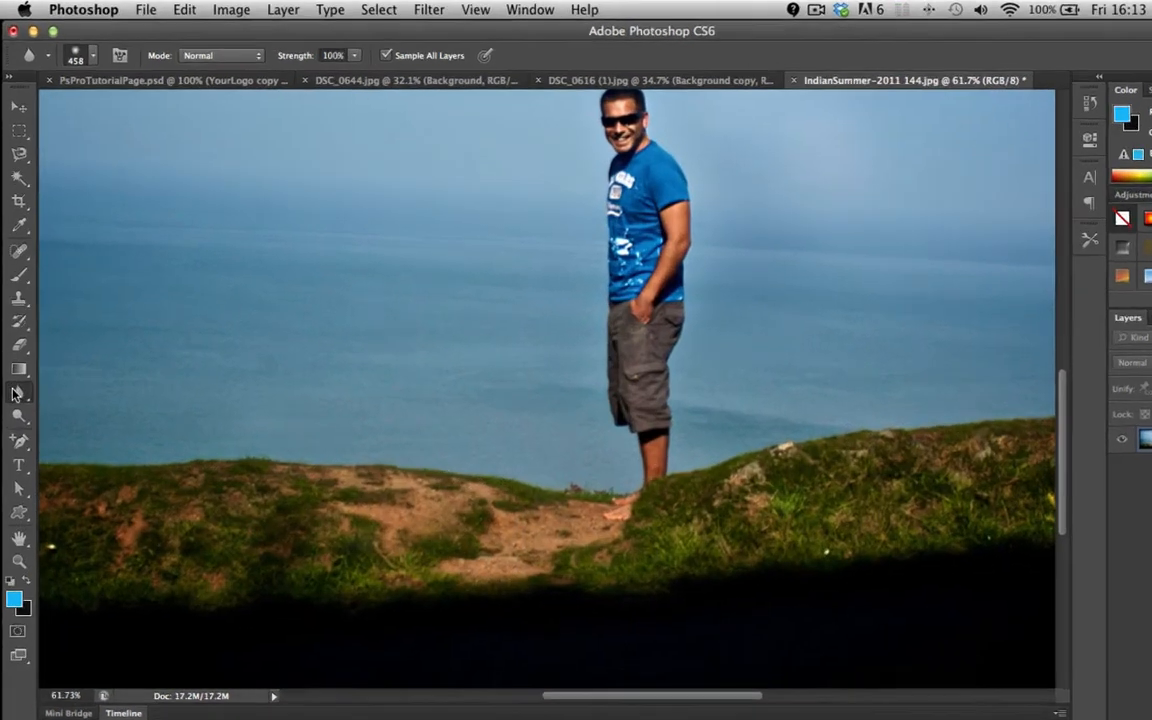
Blur the grassy ground along the bottom of the photo with the Blur tool at 458 px and 100% strength.
click(15, 349)
click(134, 646)
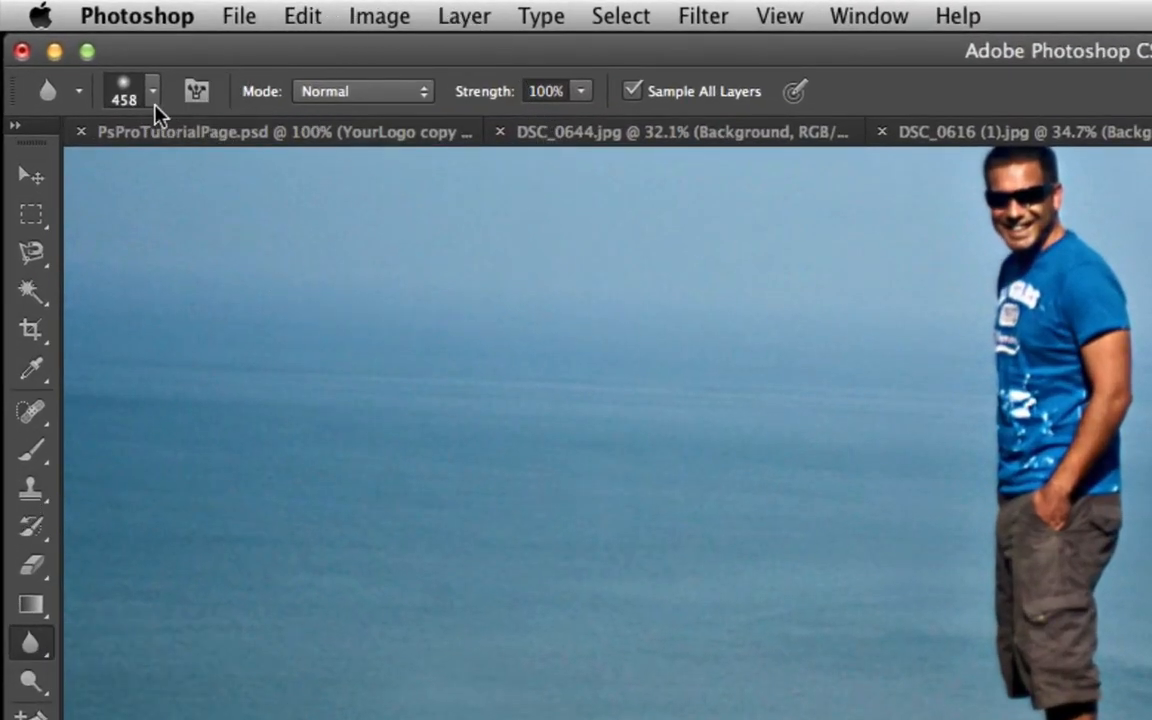
click(354, 99)
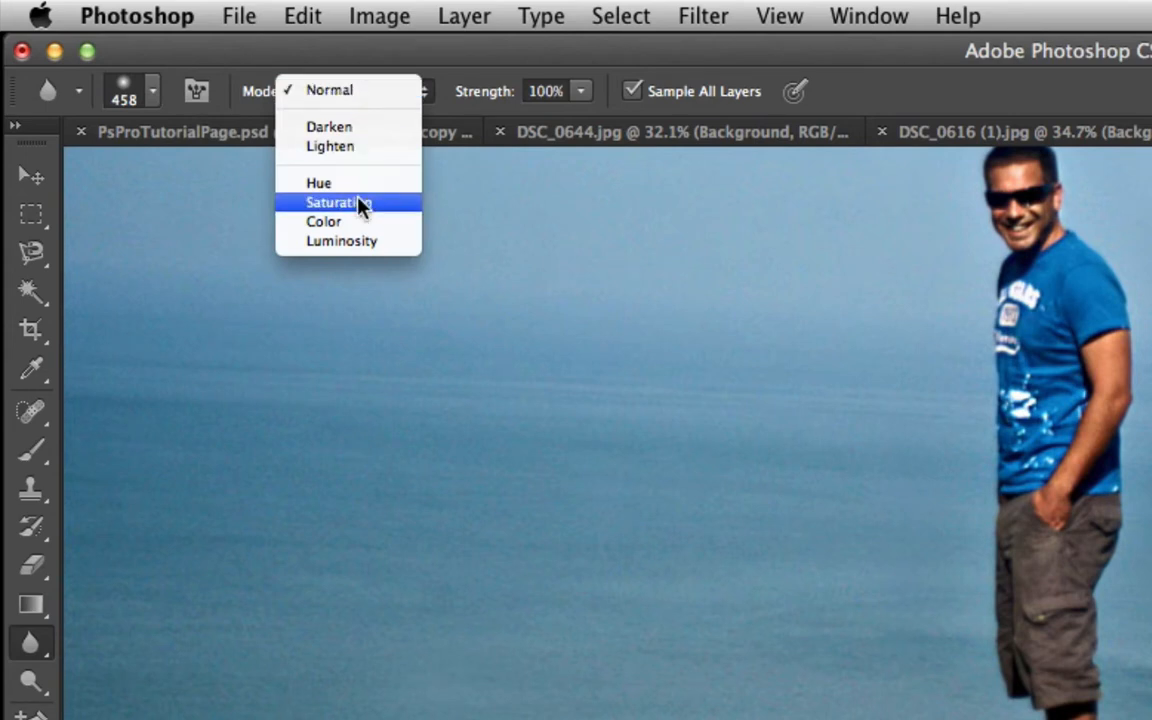
click(383, 93)
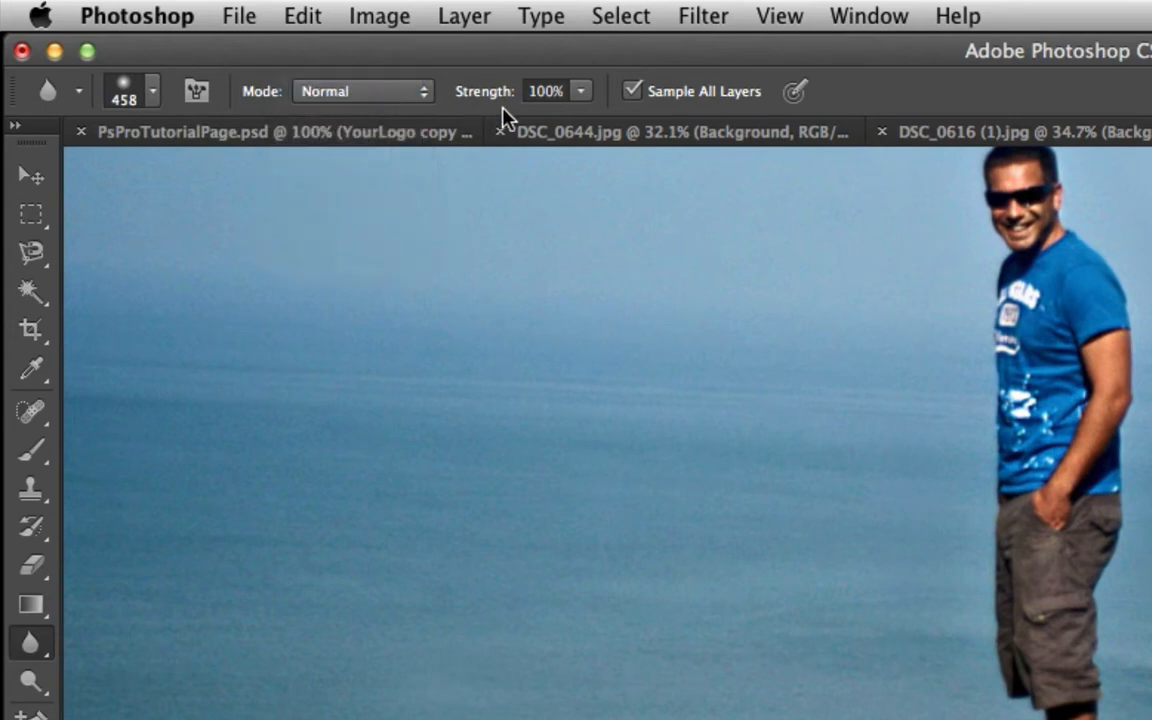
click(583, 100)
click(583, 100)
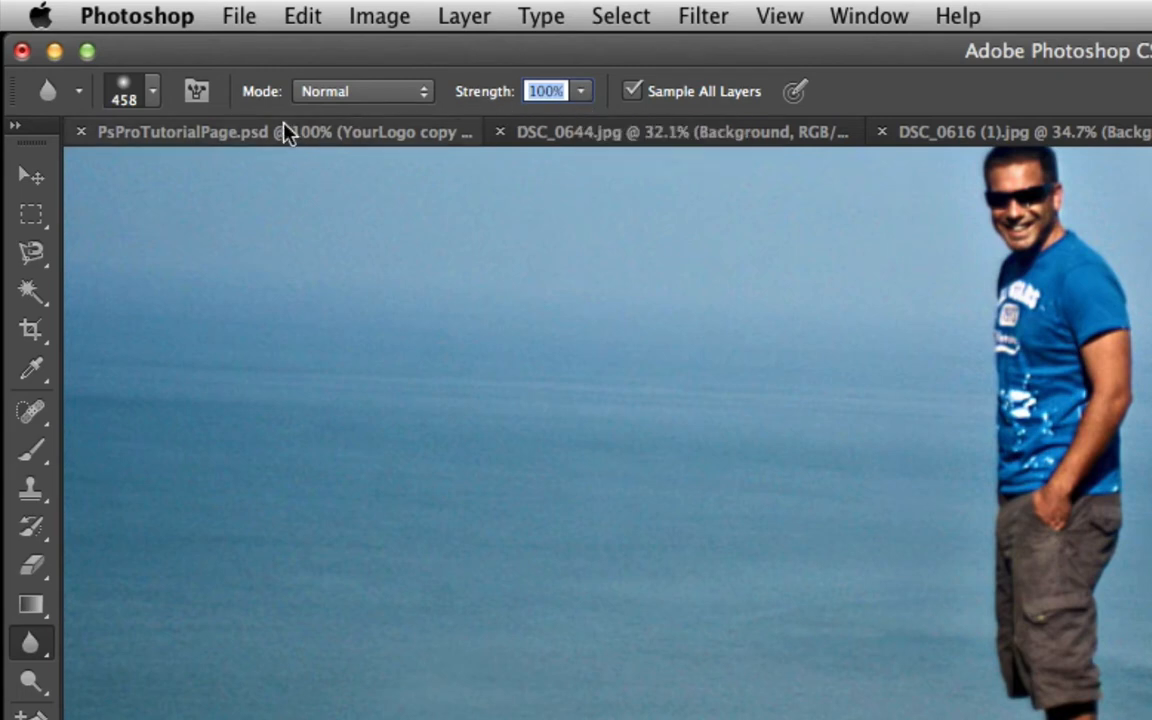
click(151, 91)
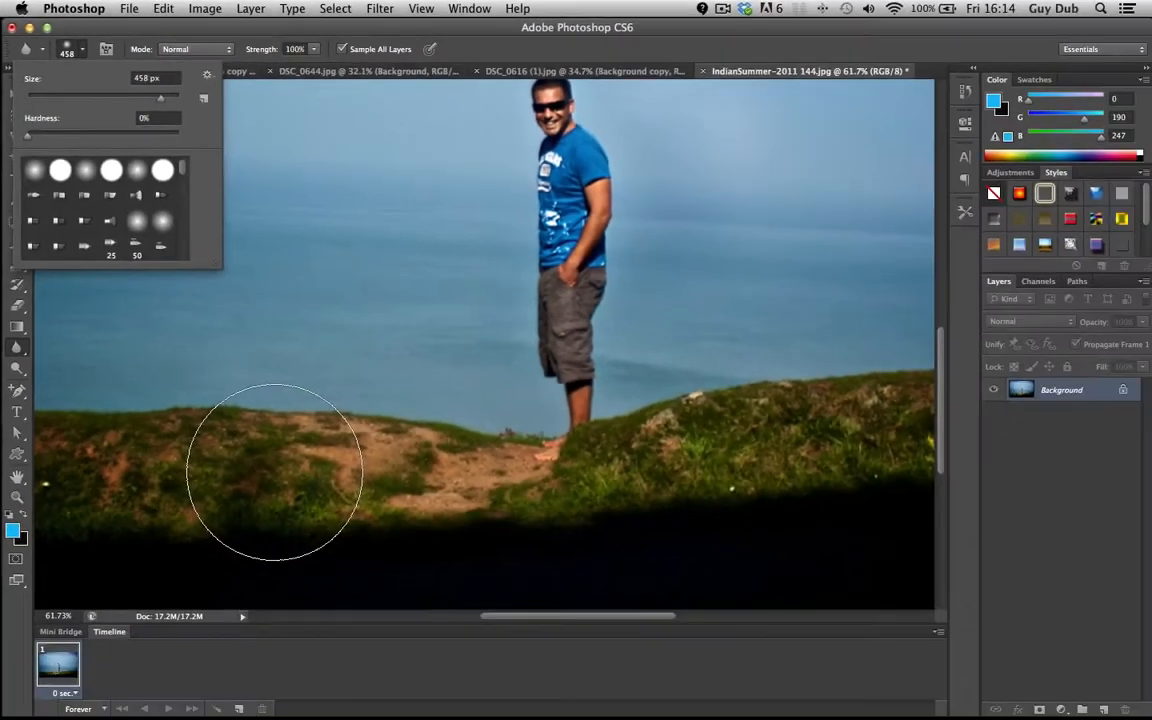
mouse_move(275, 471)
mouse_down()
mouse_move(111, 466)
mouse_move(399, 472)
mouse_move(137, 460)
mouse_move(402, 461)
mouse_move(249, 460)
mouse_move(414, 468)
mouse_move(173, 471)
mouse_move(433, 495)
mouse_move(124, 493)
mouse_move(395, 497)
mouse_move(430, 487)
mouse_move(91, 464)
mouse_move(396, 499)
mouse_move(417, 494)
mouse_move(155, 466)
mouse_move(417, 473)
mouse_move(133, 473)
mouse_move(404, 486)
mouse_move(121, 486)
mouse_move(445, 487)
mouse_move(177, 487)
mouse_move(405, 497)
mouse_move(841, 450)
mouse_move(592, 459)
mouse_move(778, 433)
mouse_move(588, 469)
mouse_move(860, 446)
mouse_move(570, 447)
mouse_move(768, 417)
mouse_move(783, 421)
mouse_move(624, 453)
mouse_move(837, 450)
mouse_move(592, 450)
mouse_move(864, 404)
mouse_up()
Reduce the Blur tool's brush size to 197 px.
scroll(404, 501, right, 3)
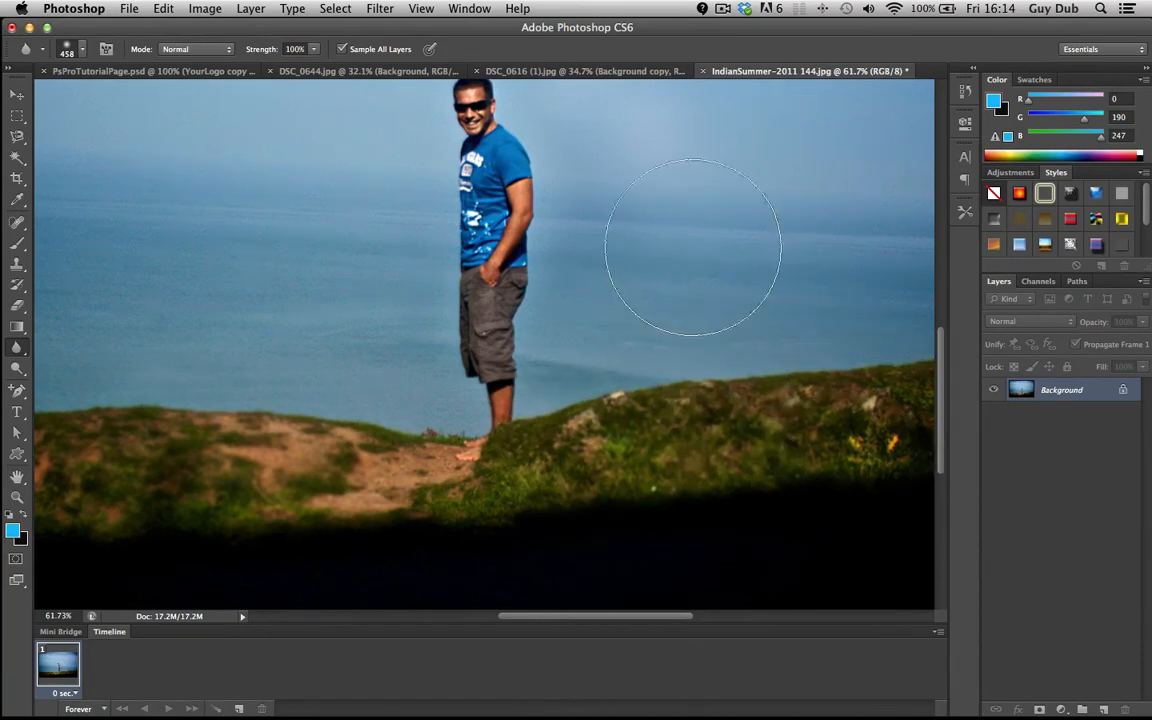
scroll(640, 385, up, 3)
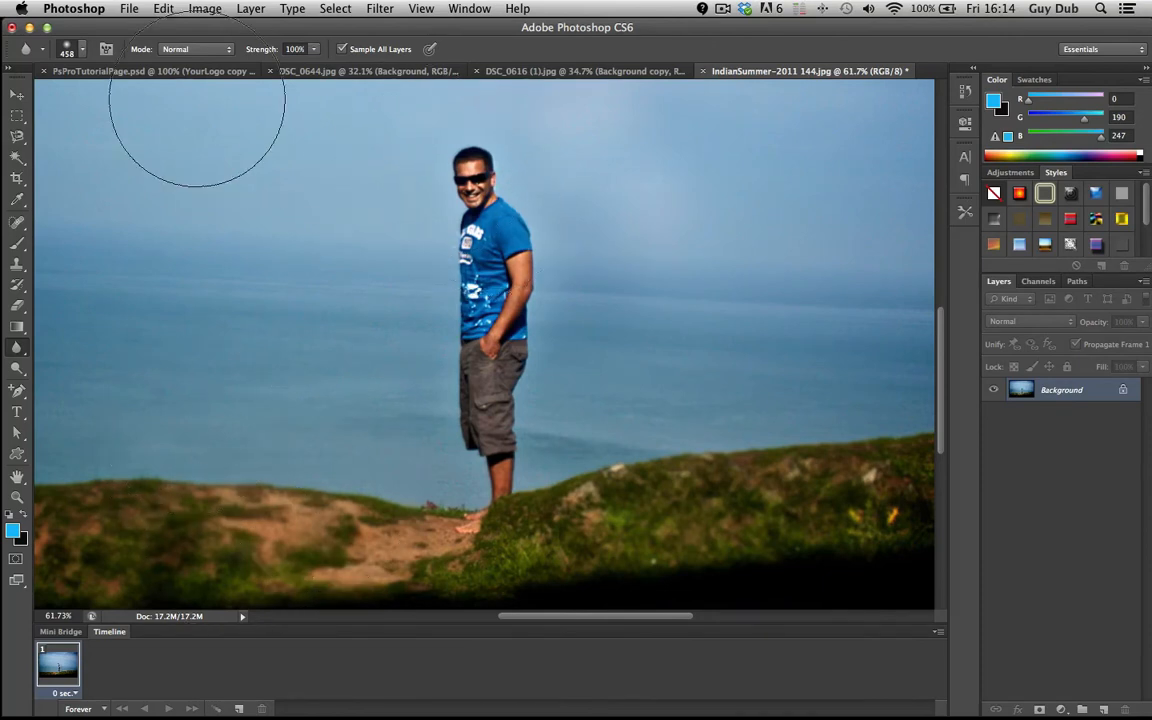
click(84, 52)
drag(124, 95, 140, 100)
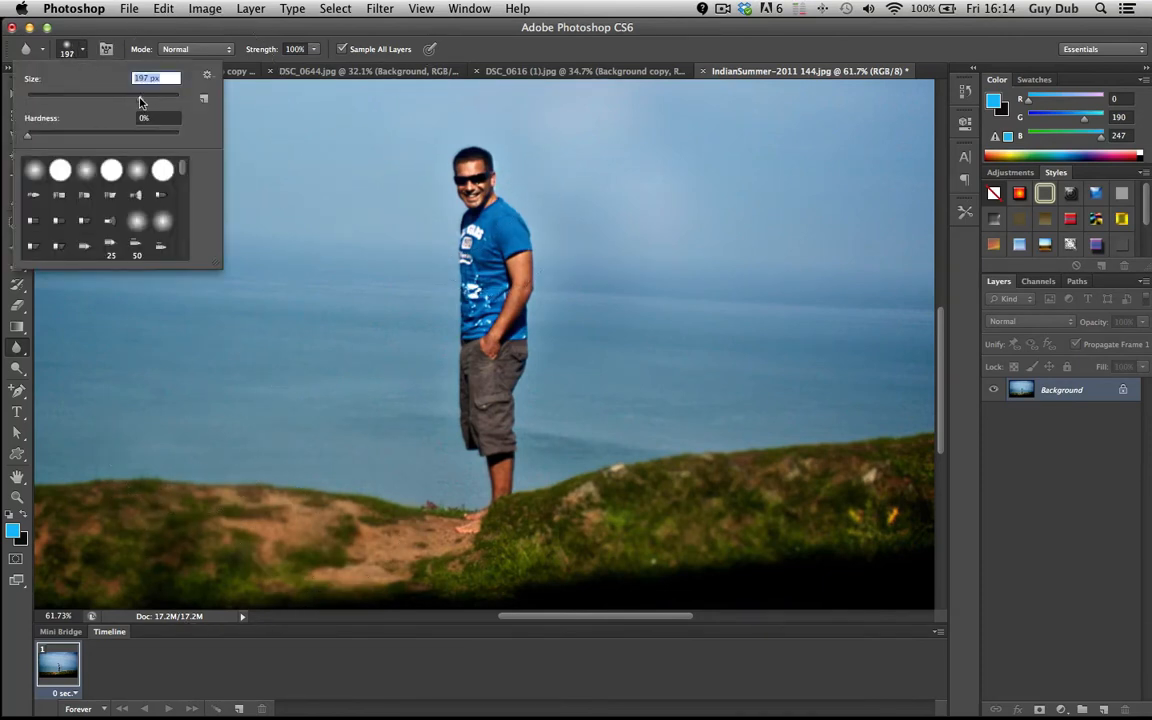
Try blurring the man's face, then undo the stroke.
click(471, 183)
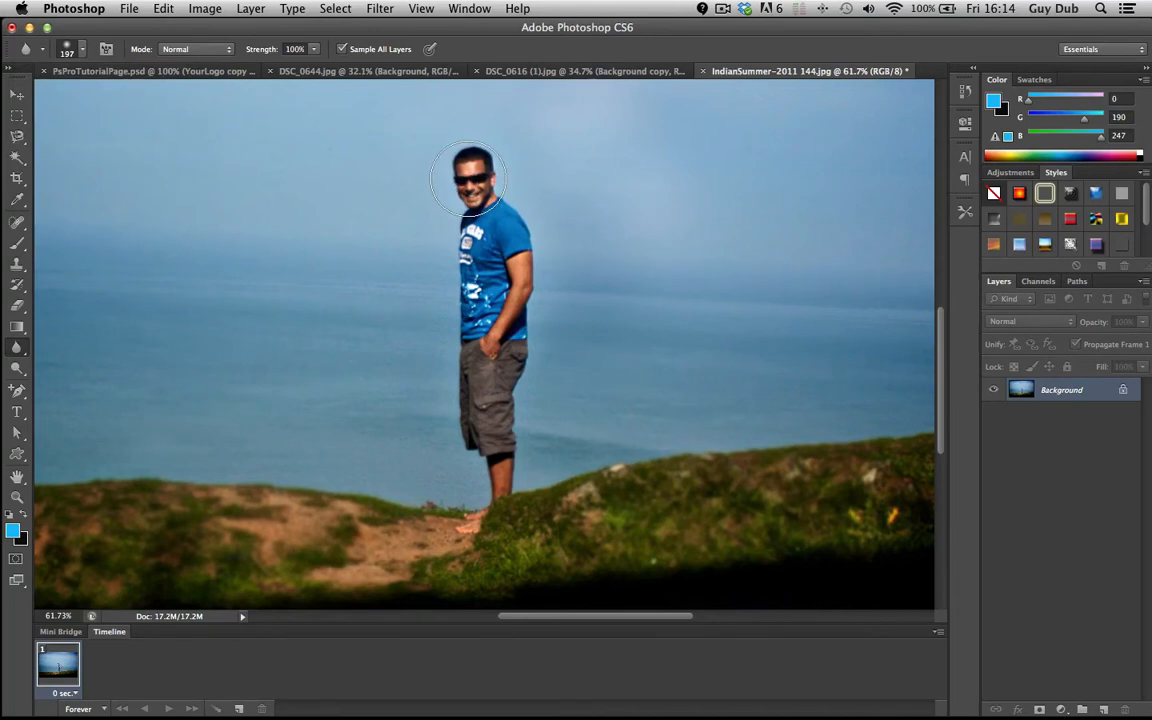
drag(469, 193, 471, 180)
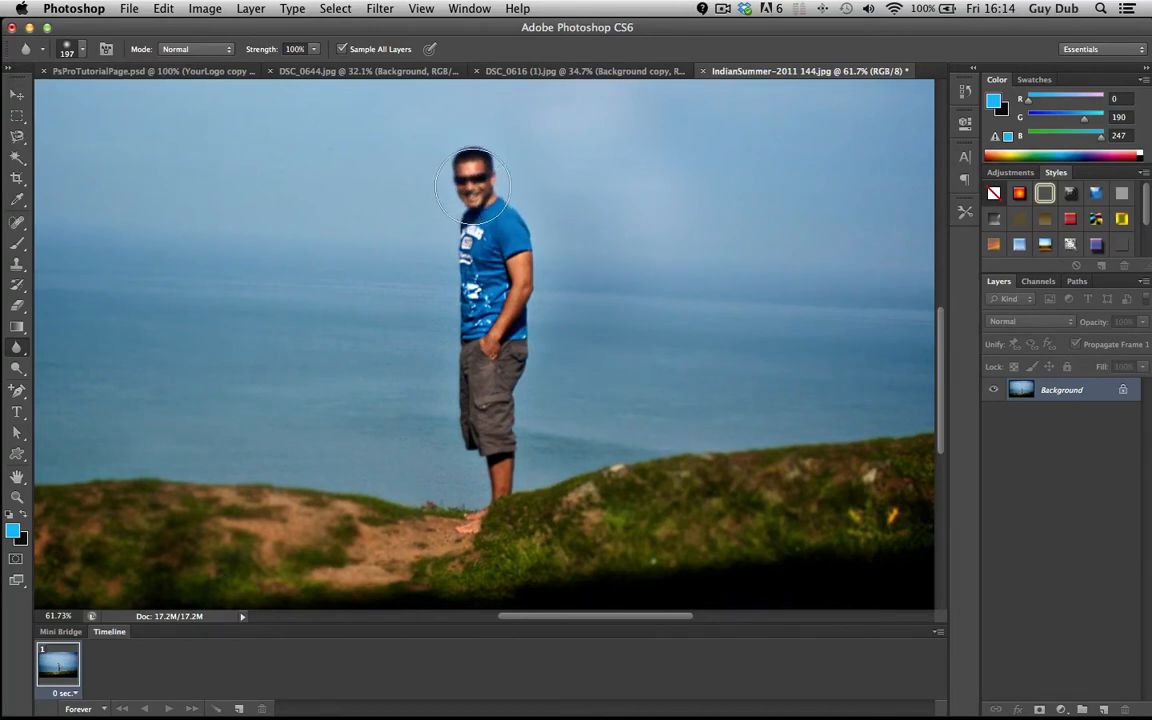
key(super+z)
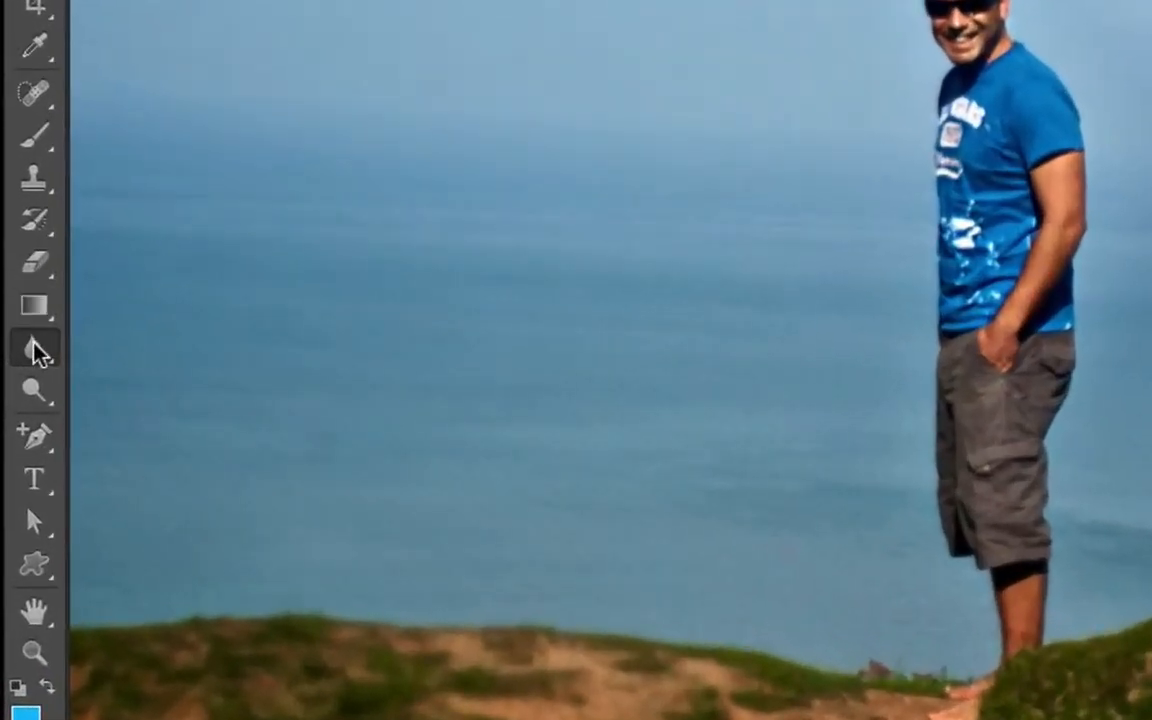
Switch to the Sharpen tool and sharpen the man's shirt, shorts and arm.
click(17, 348)
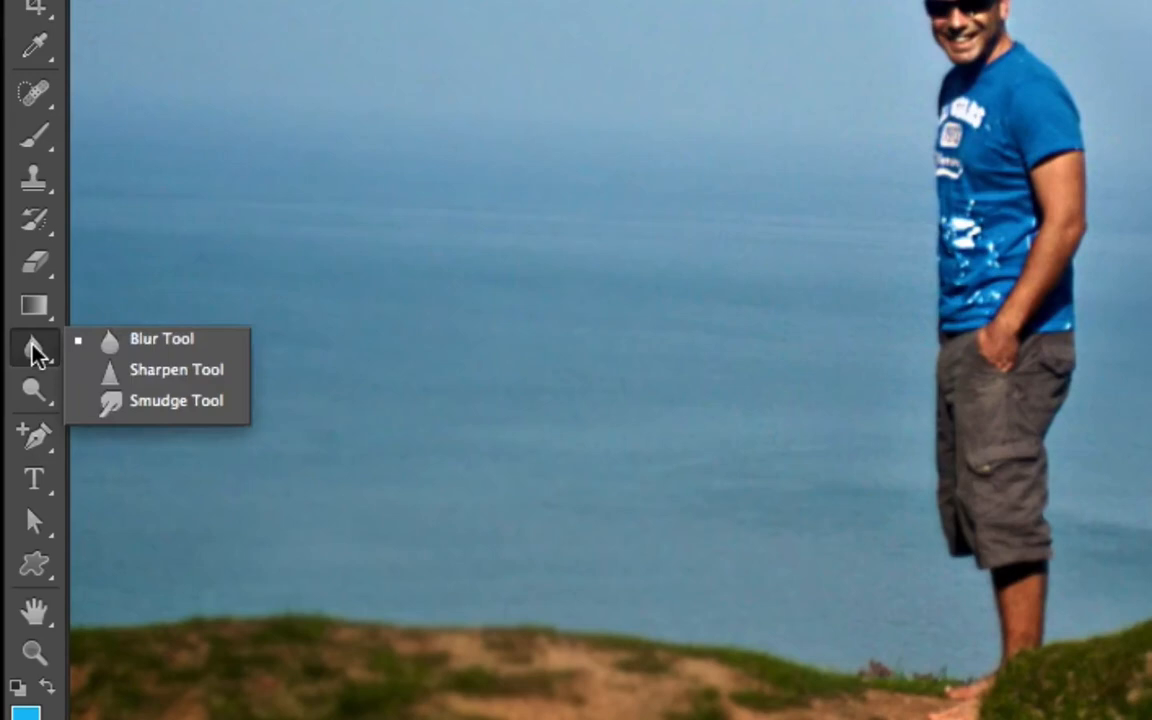
click(156, 371)
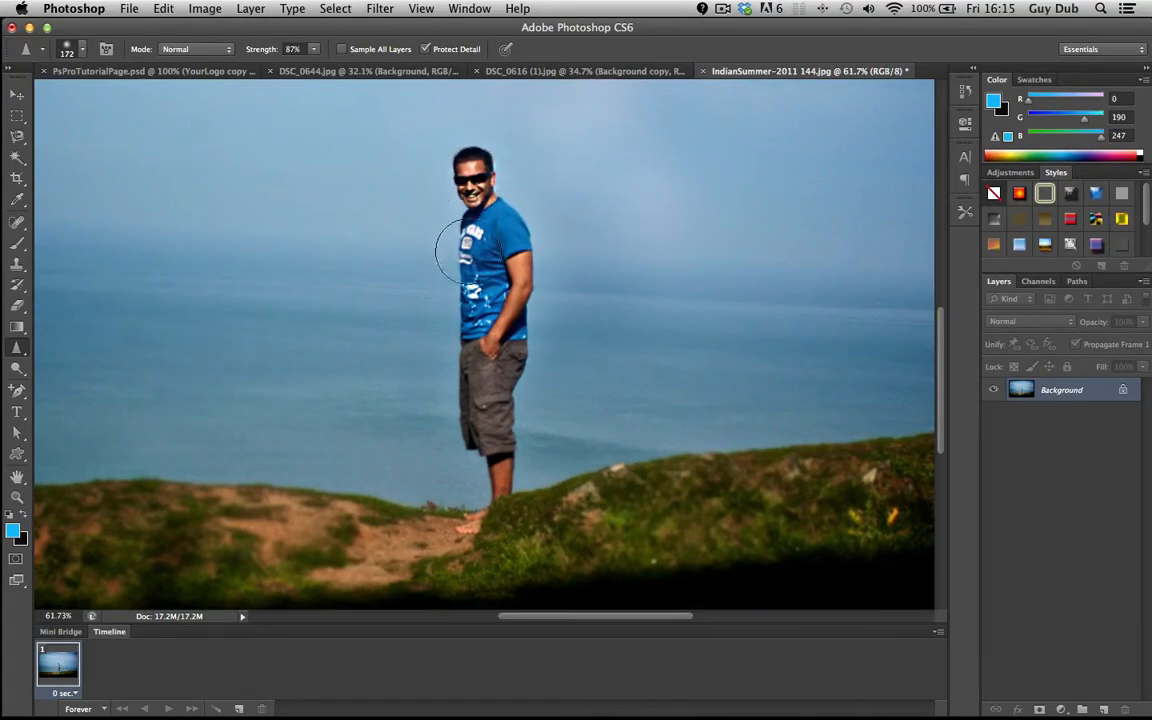
mouse_move(470, 268)
mouse_down()
mouse_move(485, 297)
mouse_move(484, 256)
mouse_move(484, 302)
mouse_move(494, 235)
mouse_move(493, 292)
mouse_move(509, 226)
mouse_move(509, 283)
mouse_move(503, 218)
mouse_move(501, 318)
mouse_up()
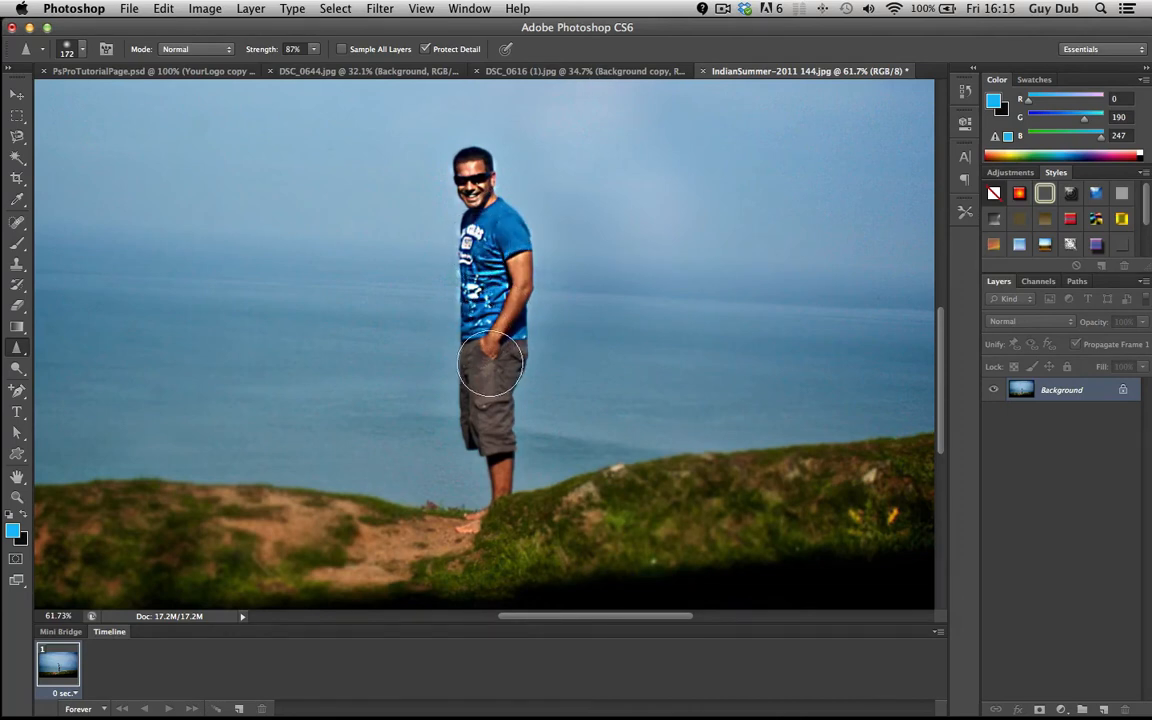
mouse_move(489, 389)
mouse_down()
mouse_move(489, 473)
mouse_move(472, 515)
mouse_up()
mouse_move(515, 368)
mouse_down()
mouse_move(470, 295)
mouse_move(519, 262)
mouse_up()
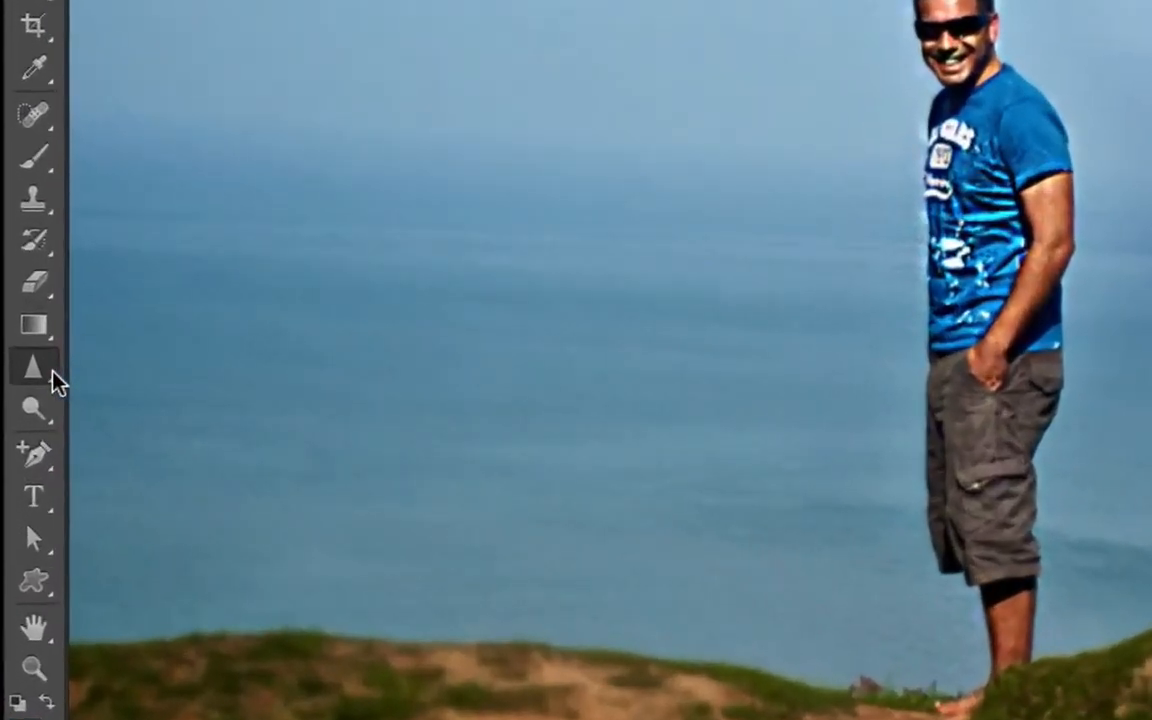
Try smudging the man's hair and shirt with the Smudge tool, then step back through those strokes.
click(19, 350)
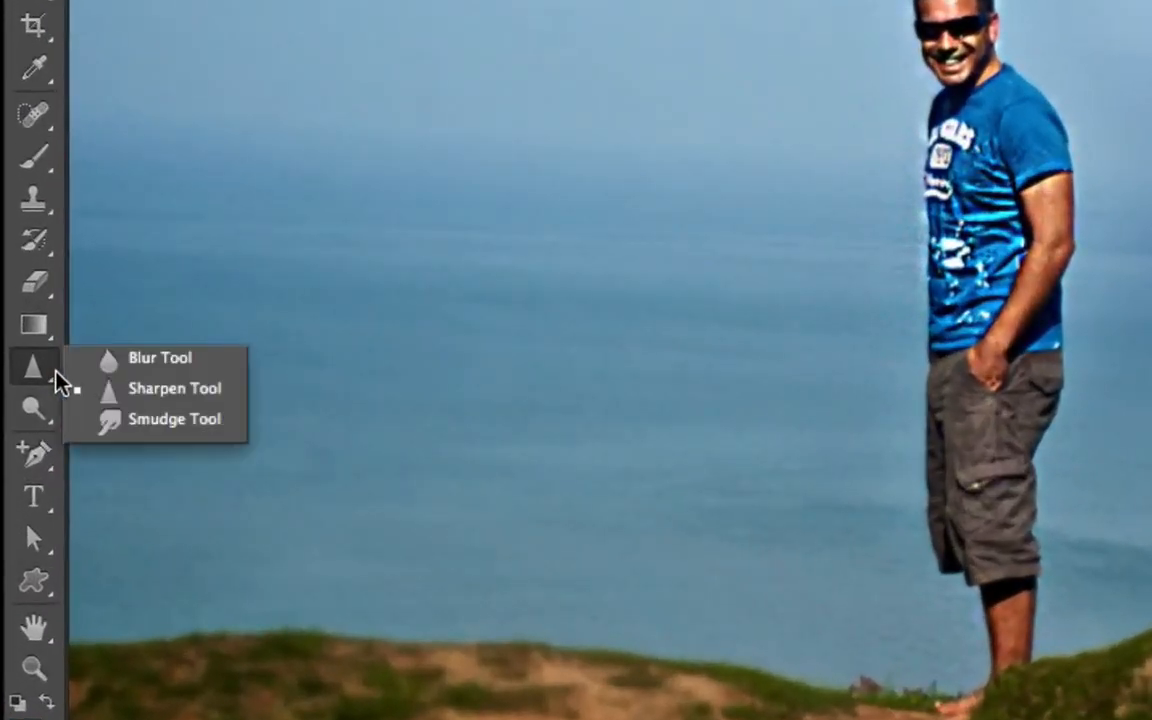
click(127, 424)
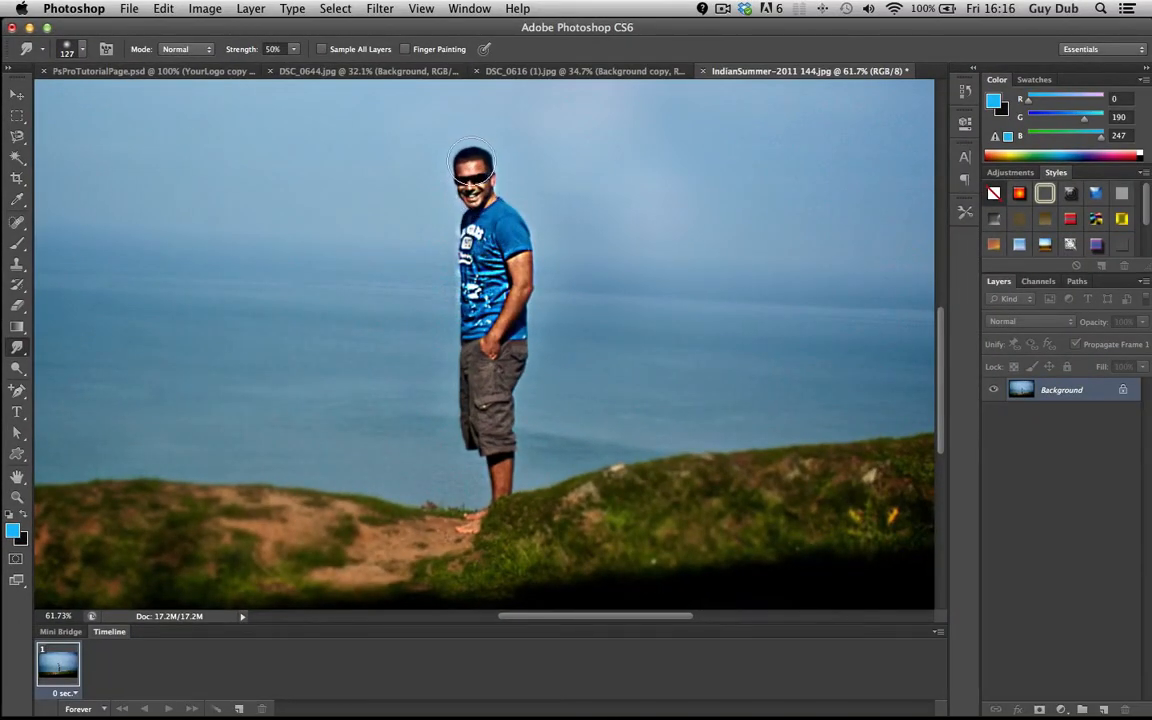
drag(472, 160, 471, 147)
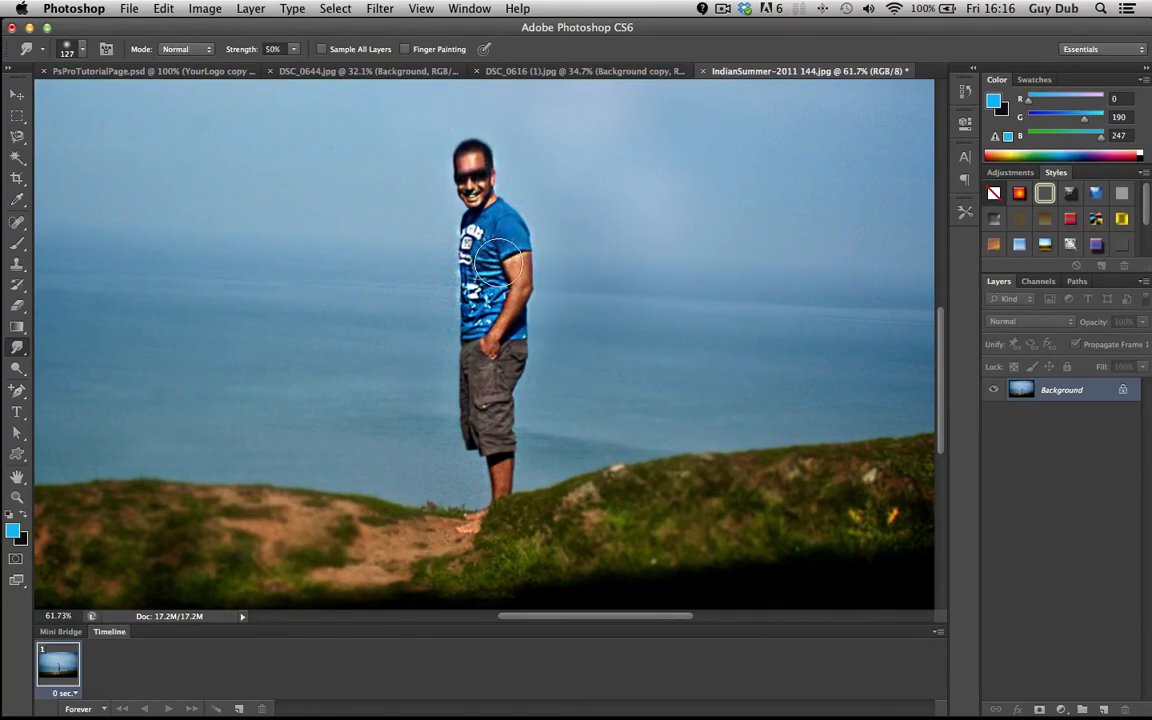
drag(468, 293, 454, 293)
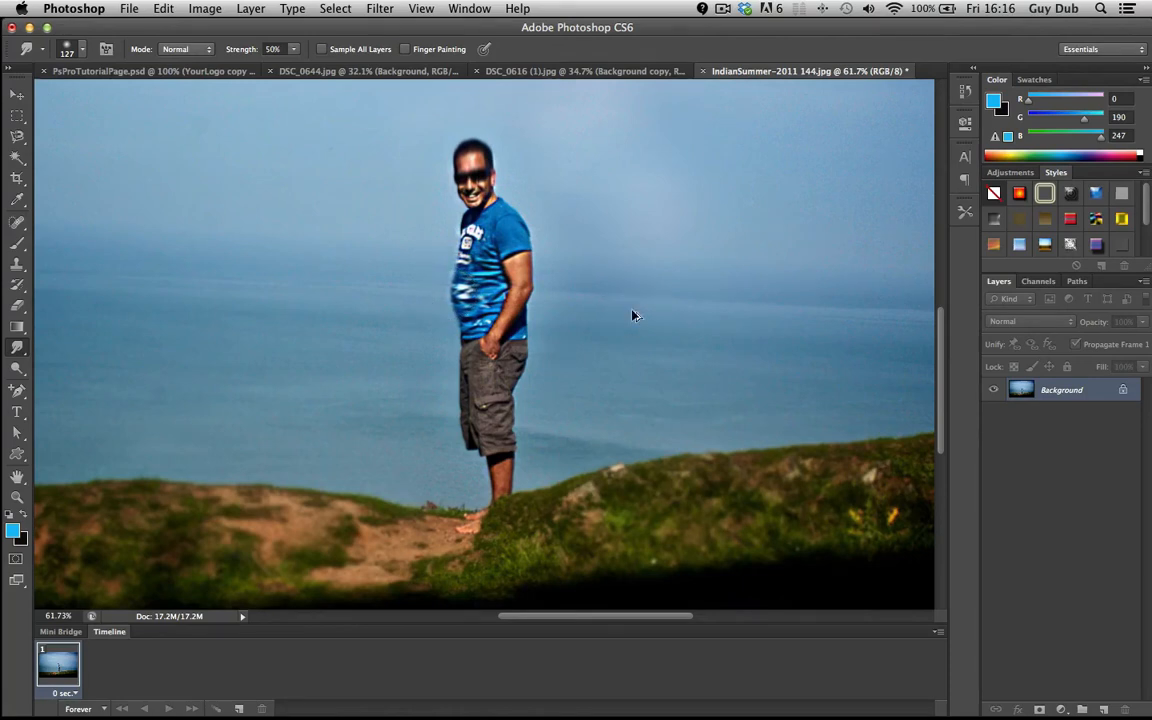
key(alt+super+z)
key(alt+super+z)
key(alt+super+z)
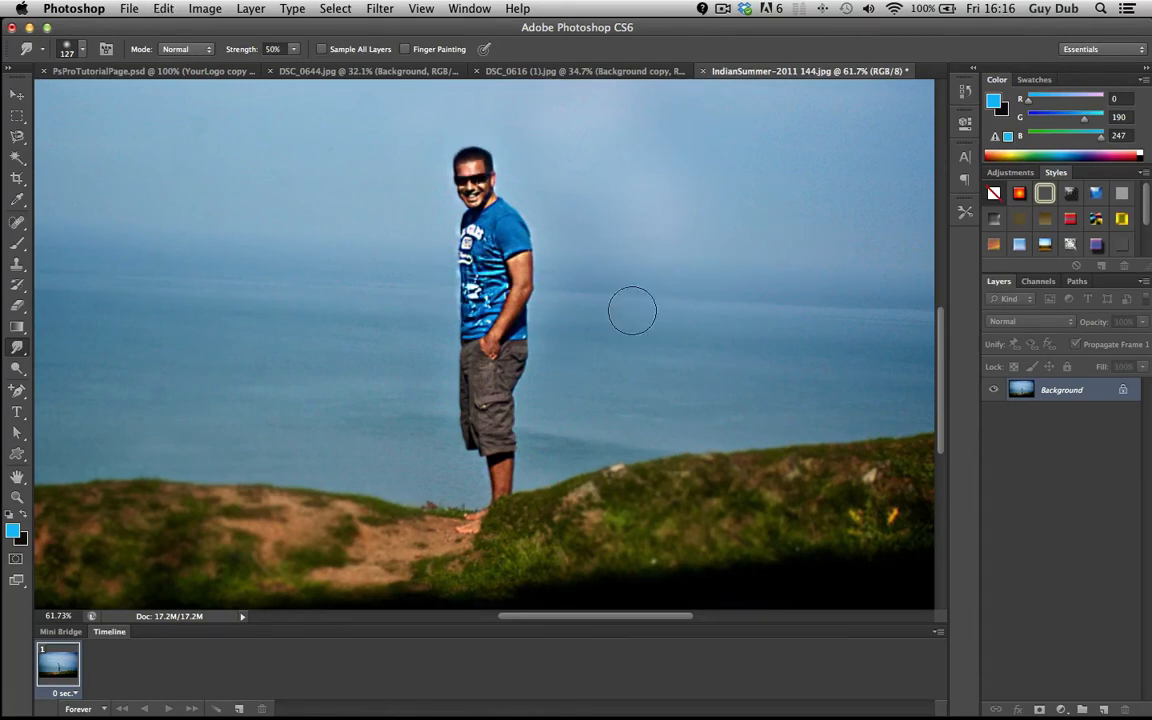
Smudge the man's shorts with the Smudge tool.
scroll(550, 329, up, 4)
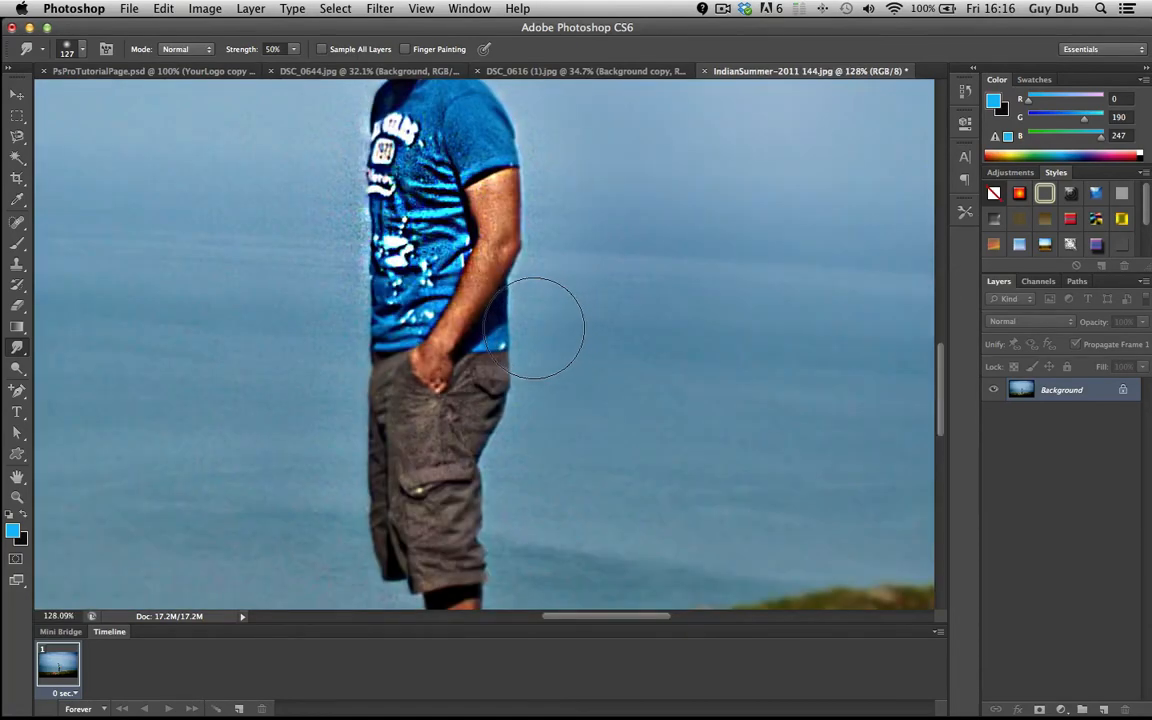
scroll(535, 328, down, 5)
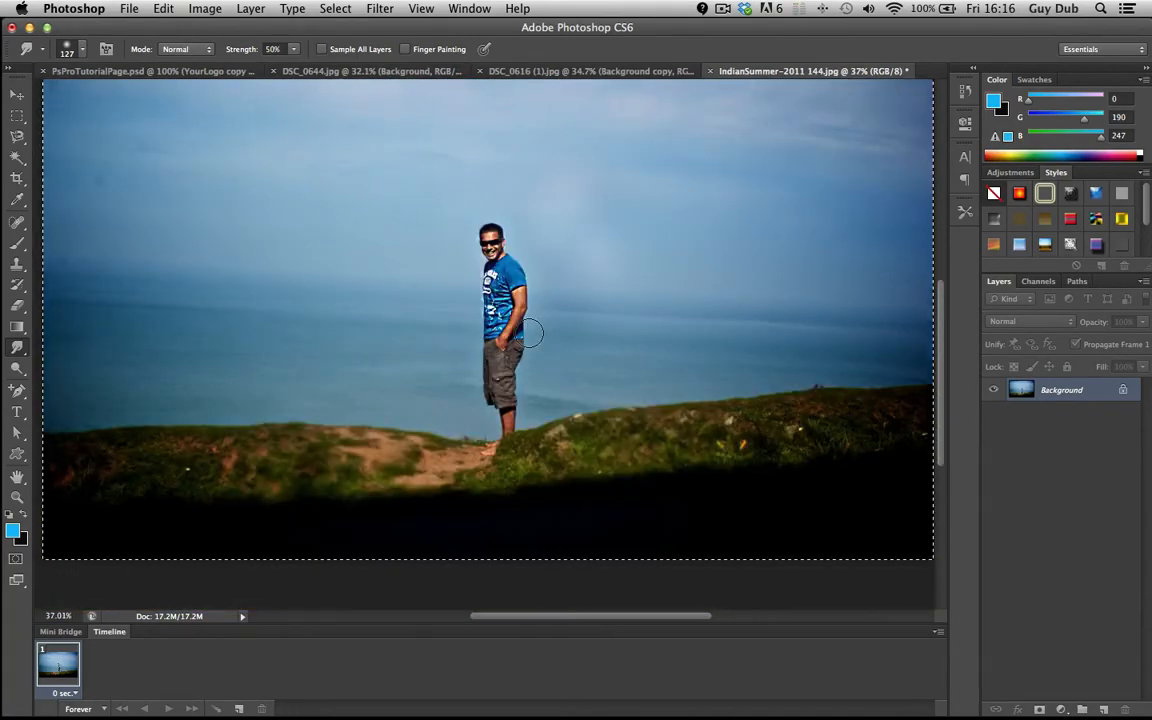
scroll(530, 333, up, 5)
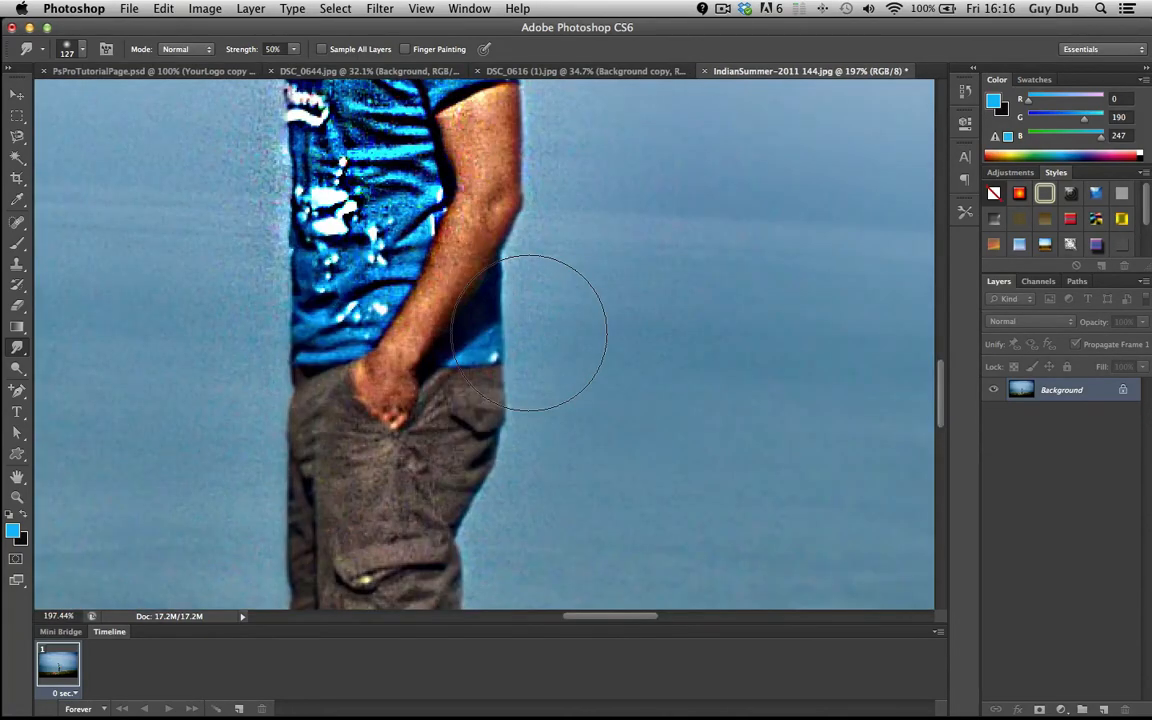
scroll(529, 333, down, 3)
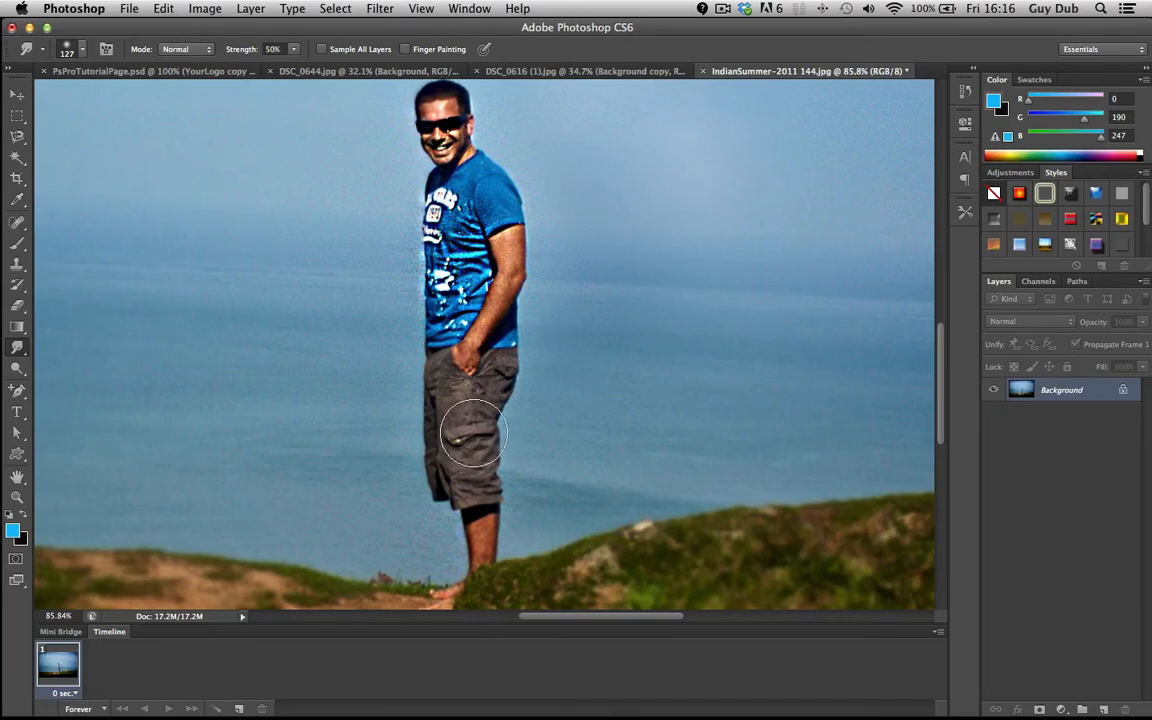
drag(486, 435, 469, 485)
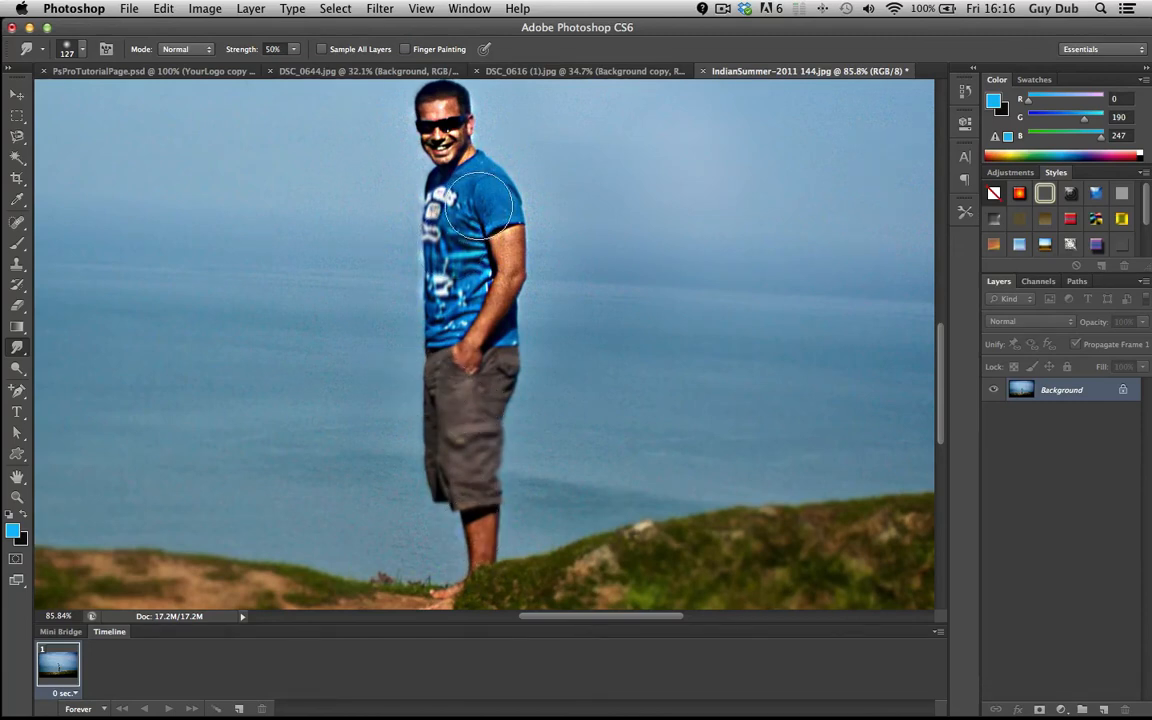
Fit the photo on screen and sharpen the man's body from shirt to shorts with the Sharpen tool.
key(super+0)
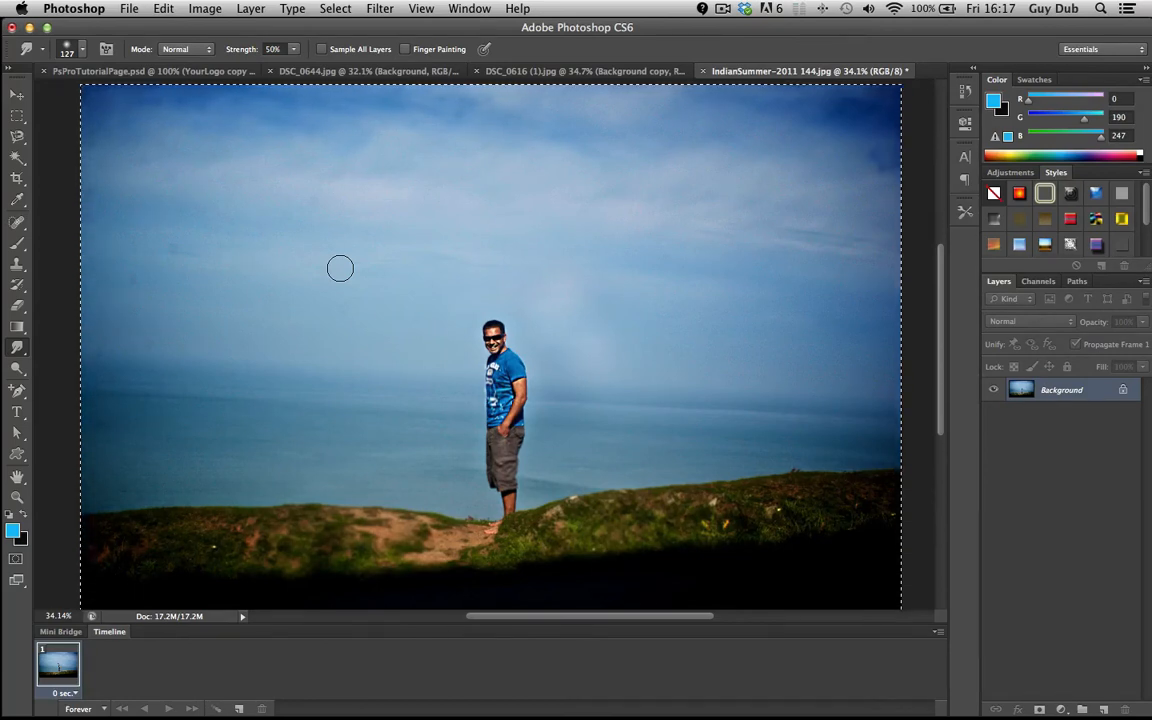
click(17, 347)
click(67, 345)
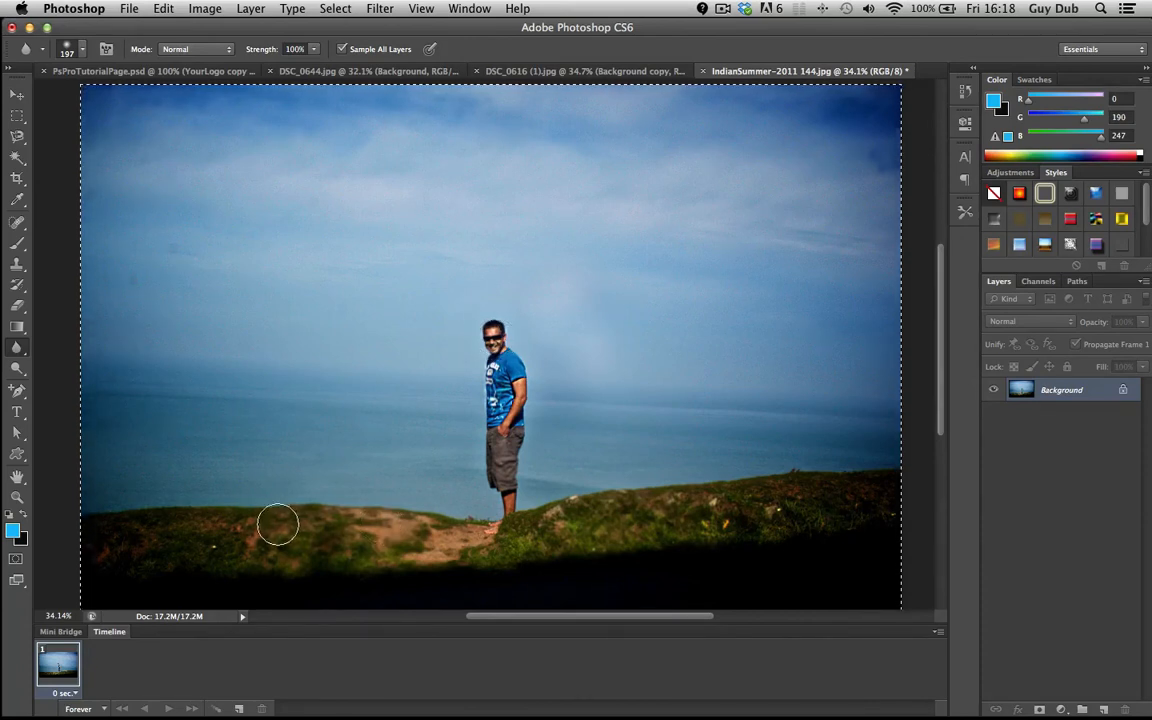
click(18, 350)
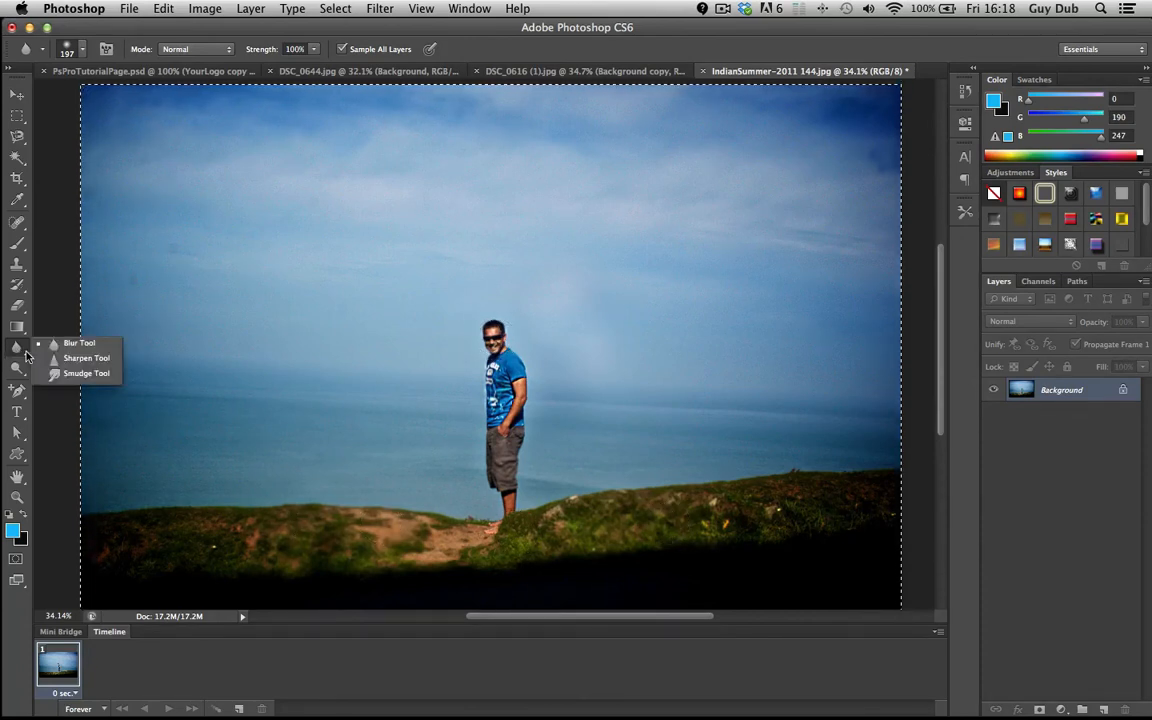
click(75, 358)
mouse_move(510, 391)
mouse_down()
mouse_move(508, 381)
mouse_move(502, 517)
mouse_up()
Switch to the Smudge tool and smudge down the man's shirt and shorts.
click(18, 350)
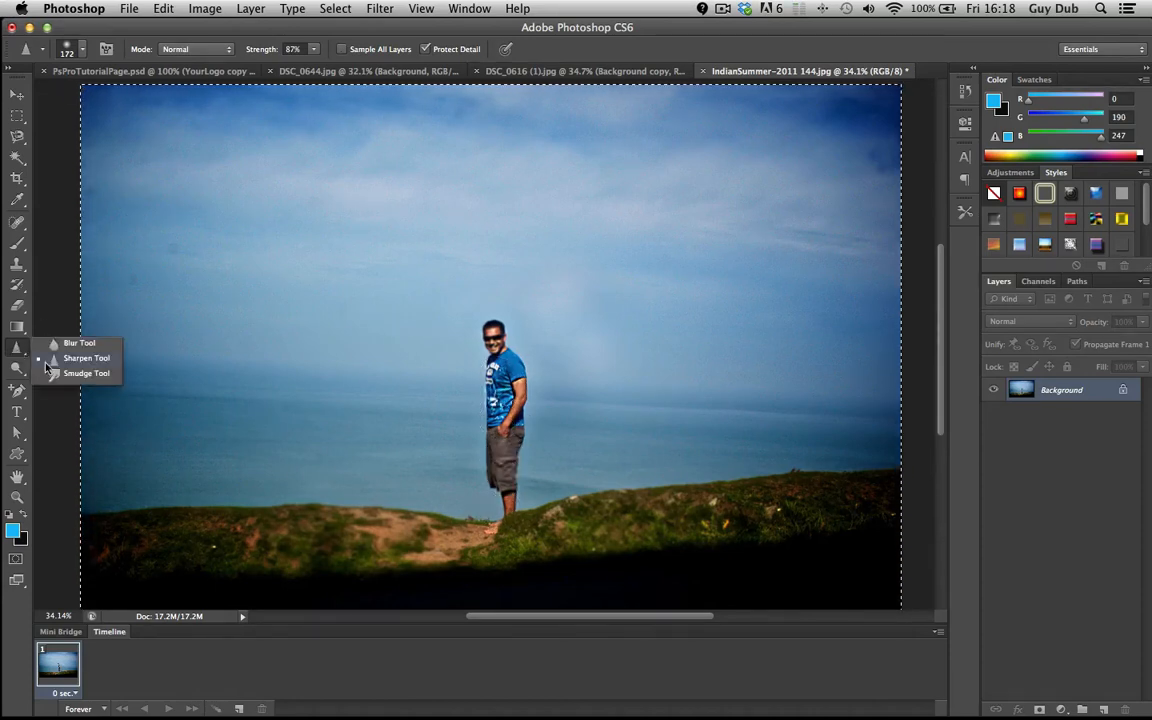
click(84, 374)
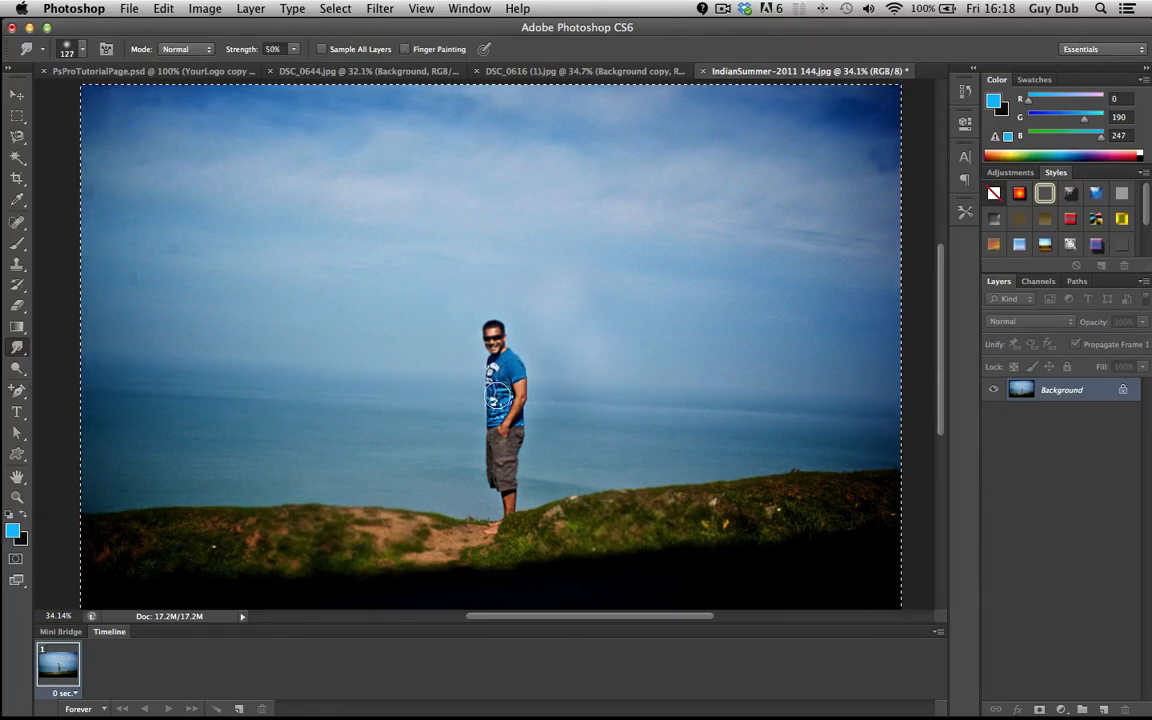
drag(497, 391, 502, 474)
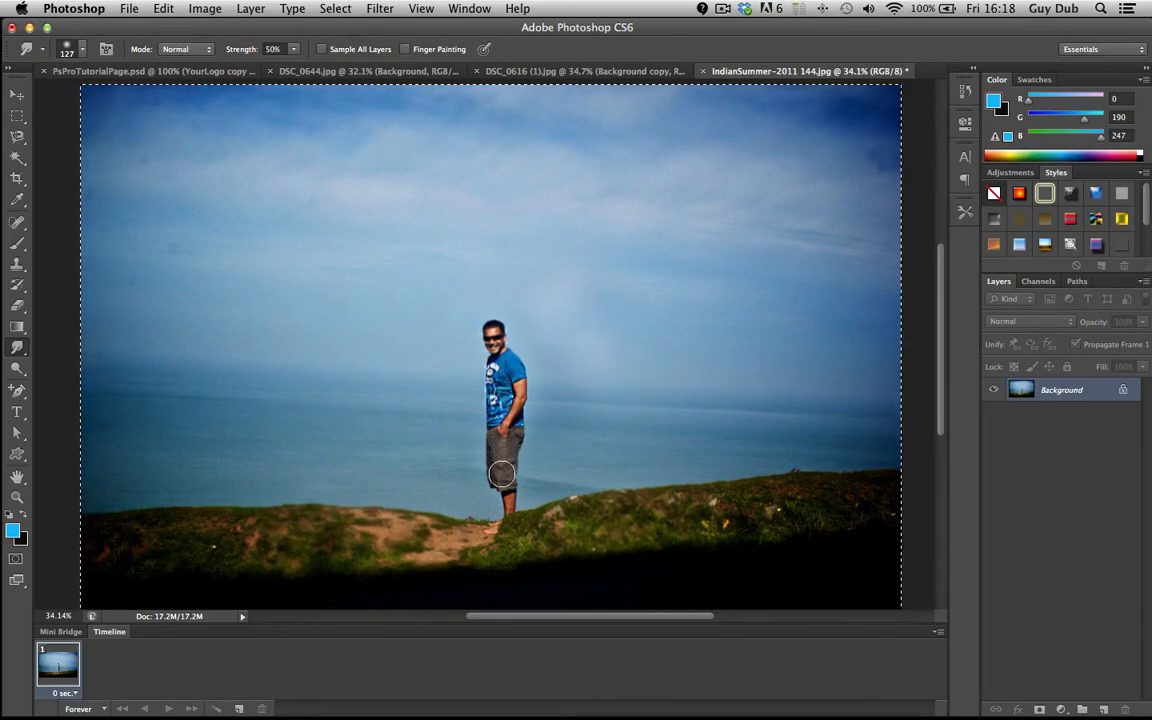